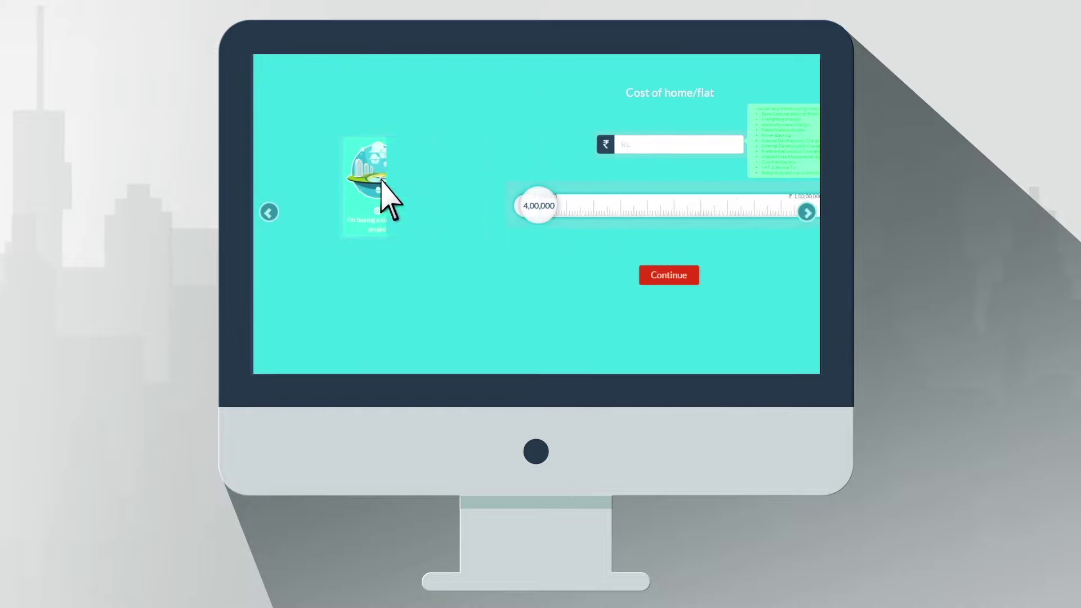
Set the home cost, apply alone without a co-applicant, and view FREE offers
click(505, 209)
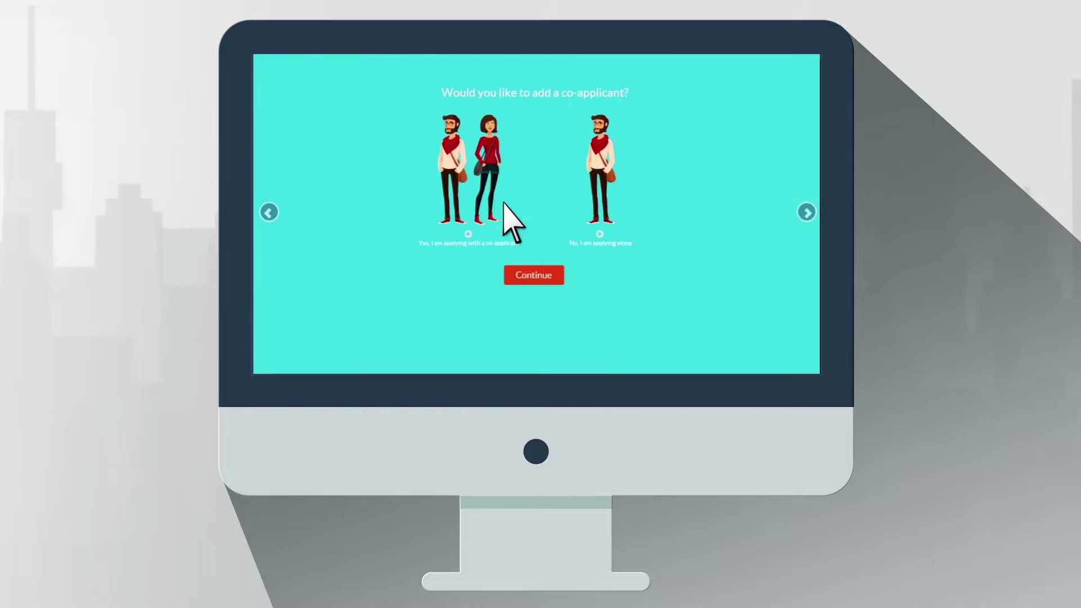
click(578, 204)
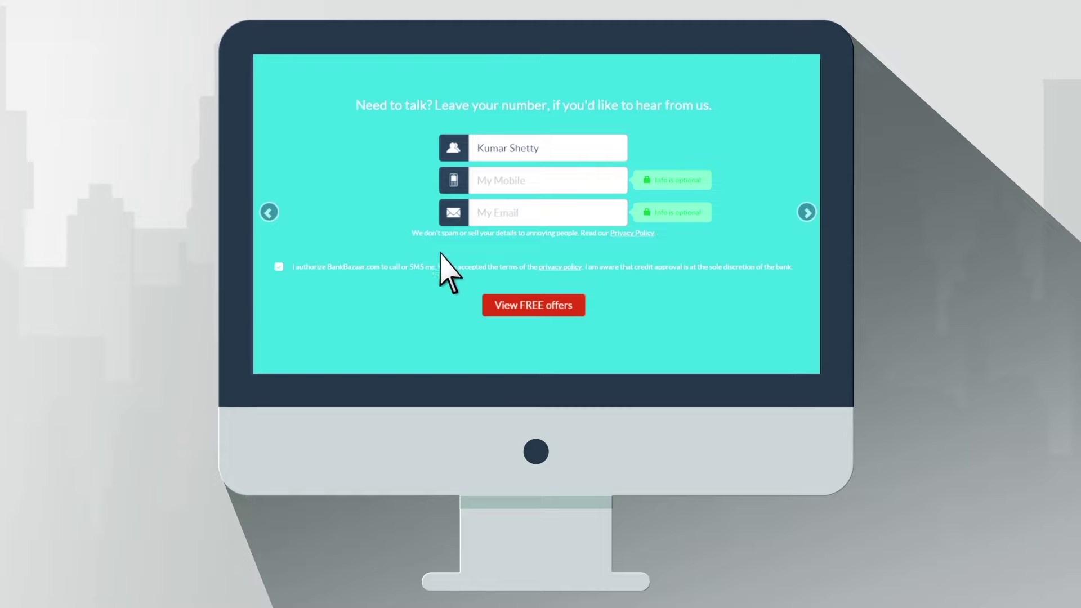
click(519, 306)
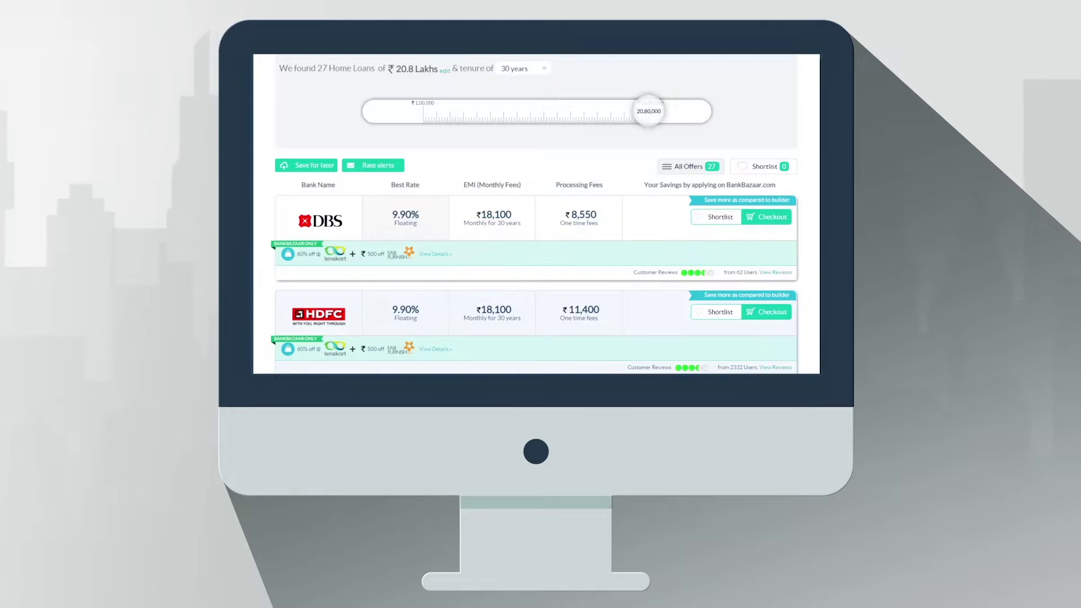
scroll(536, 211, down, 5)
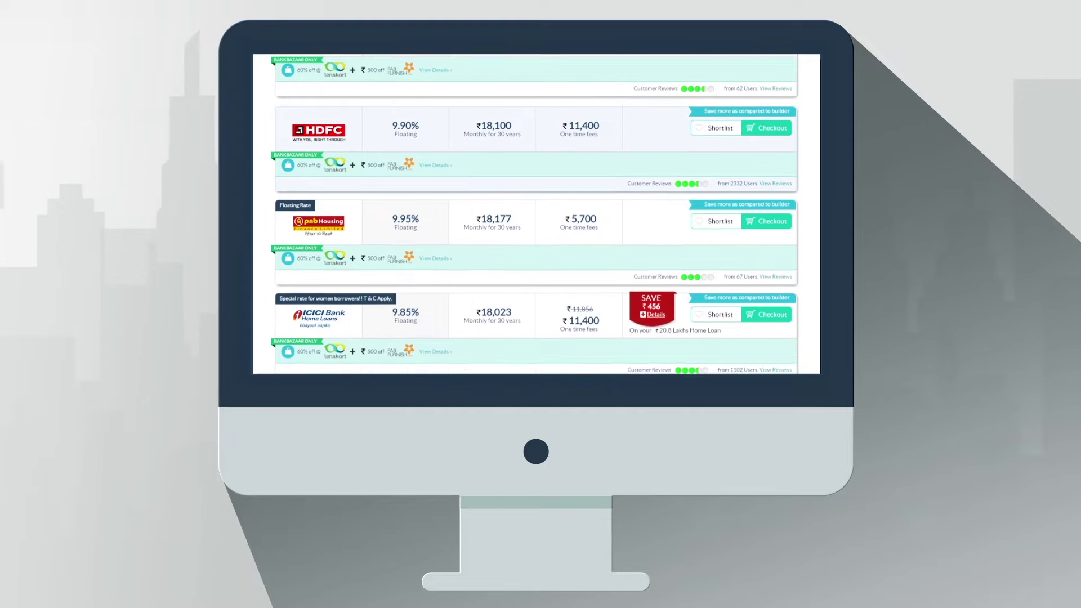